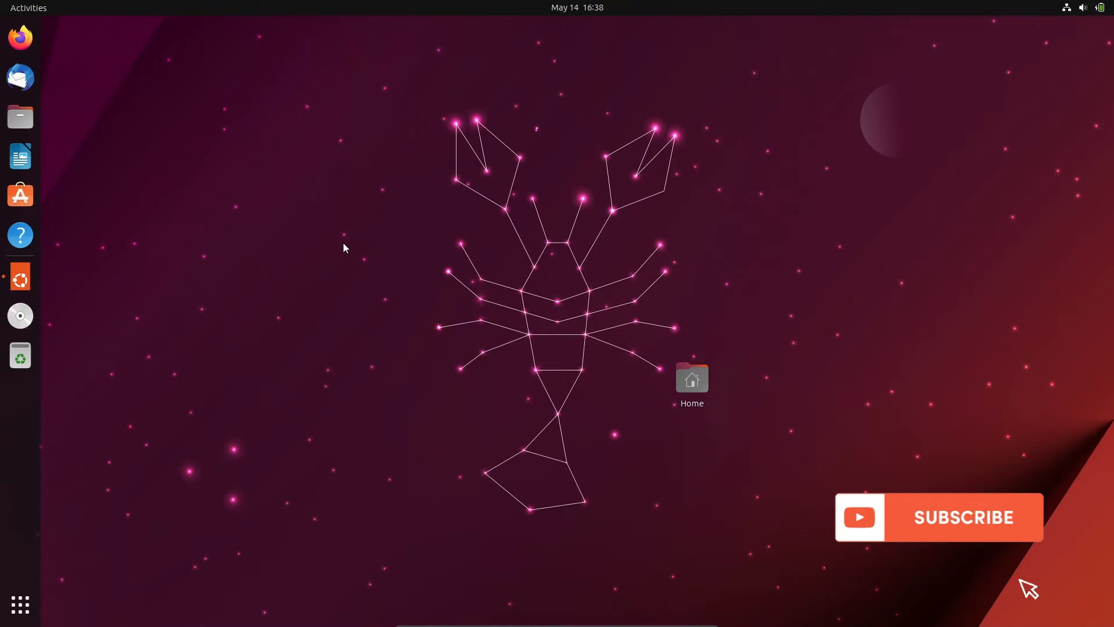
Launch Terminal from the GNOME application grid
click(23, 602)
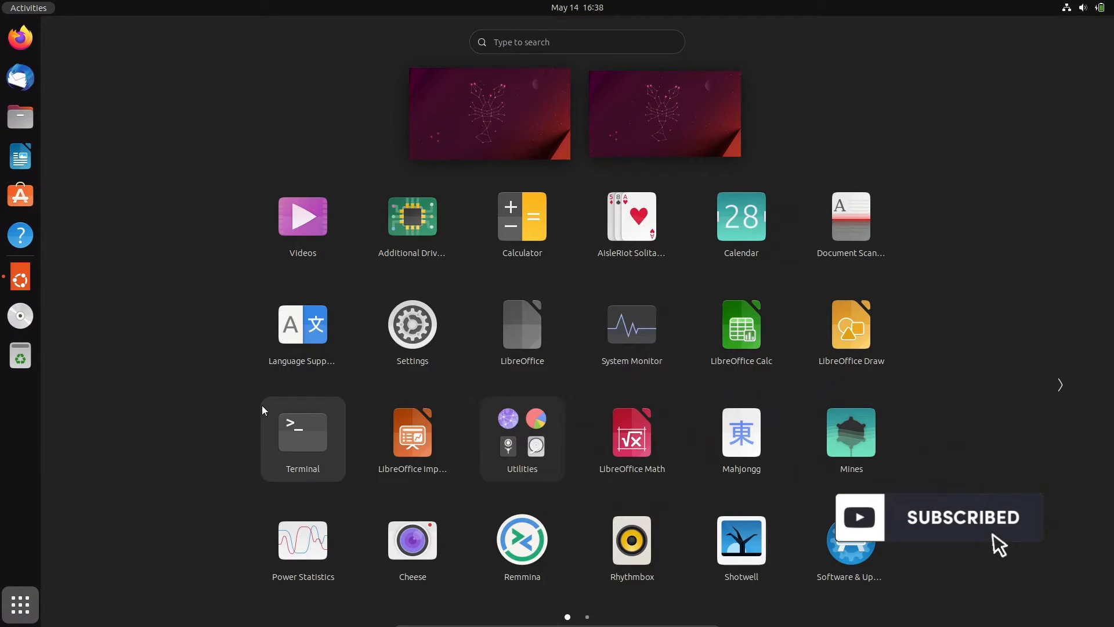
click(299, 435)
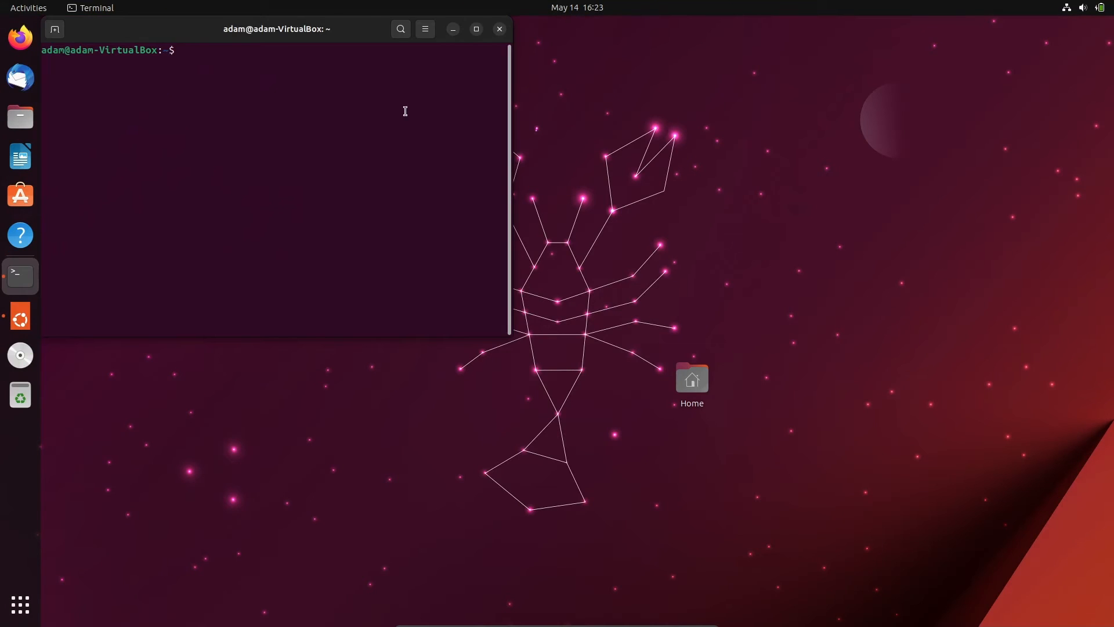
Centre the terminal and run sqlite3, which is reported as not found
mouse_move(165, 30)
mouse_down()
mouse_move(493, 145)
mouse_move(401, 146)
mouse_up()
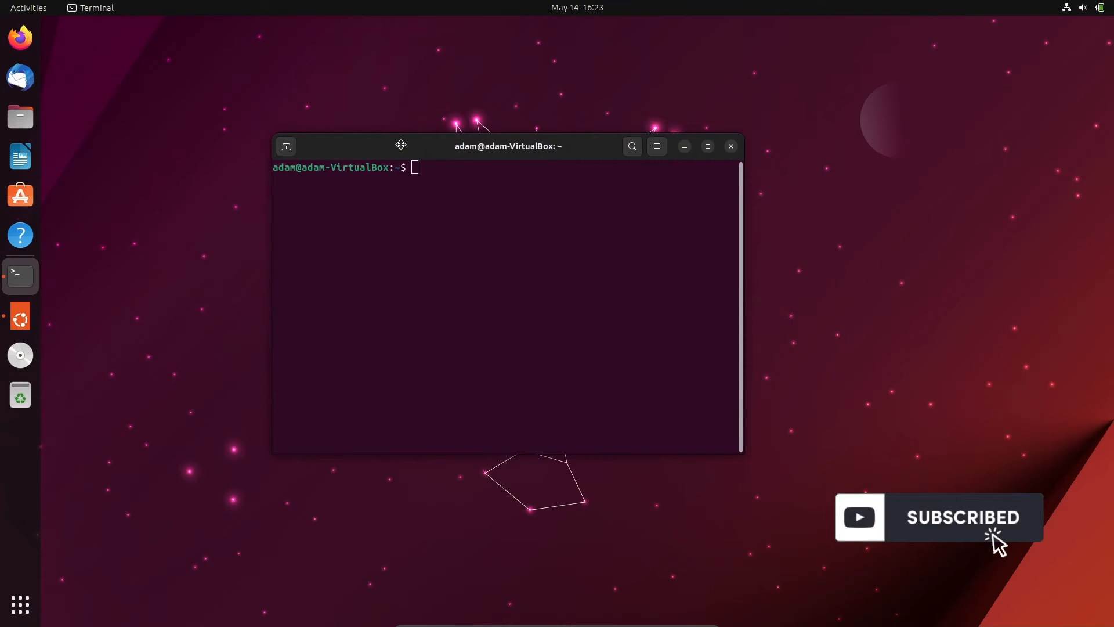
text(sqli)
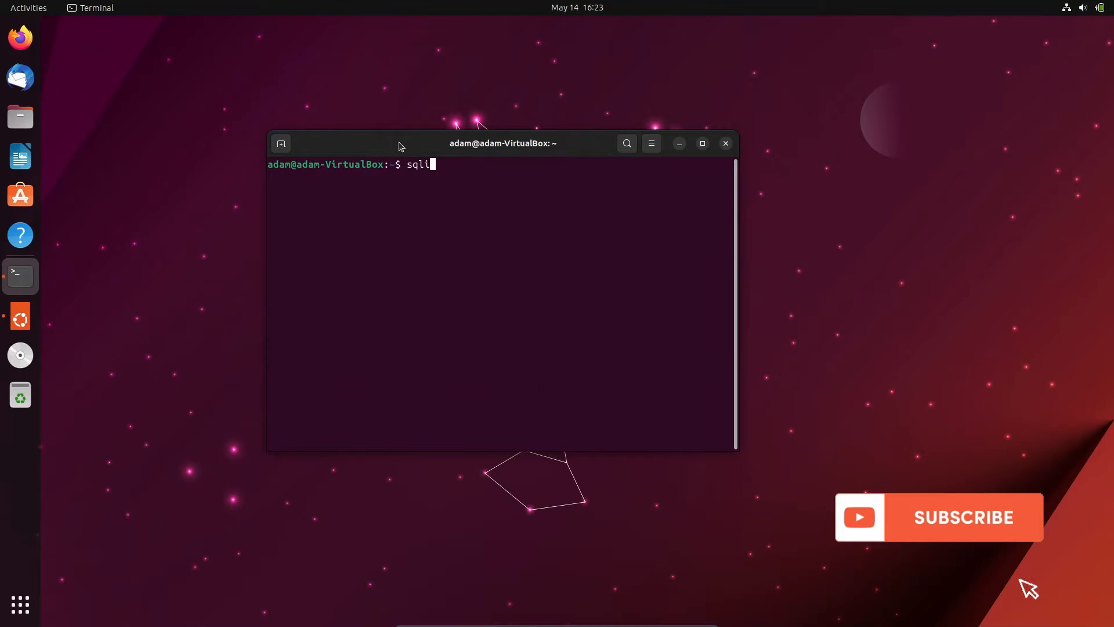
text(te3)
key(Return)
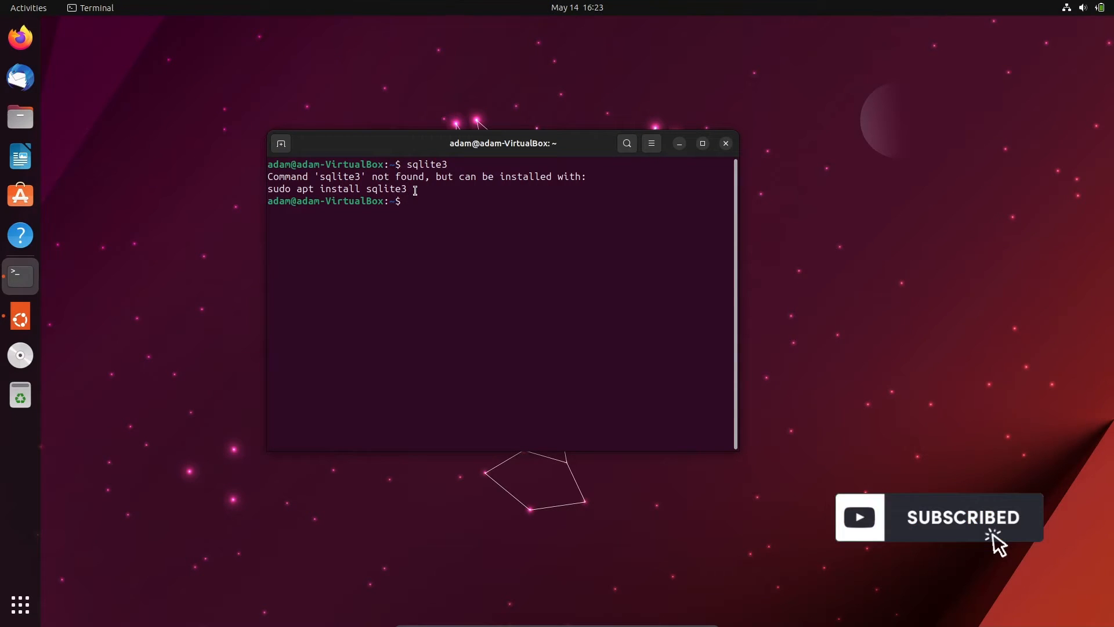
Copy the suggested apt install sqlite3 line and paste it at the prompt
drag(415, 191, 269, 189)
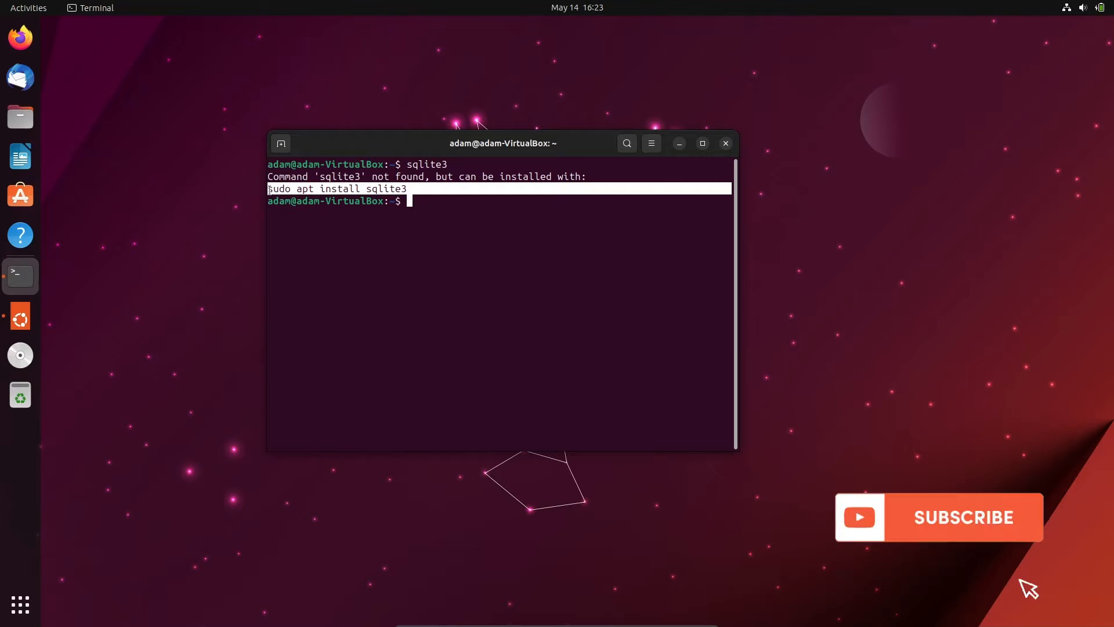
right_click(287, 192)
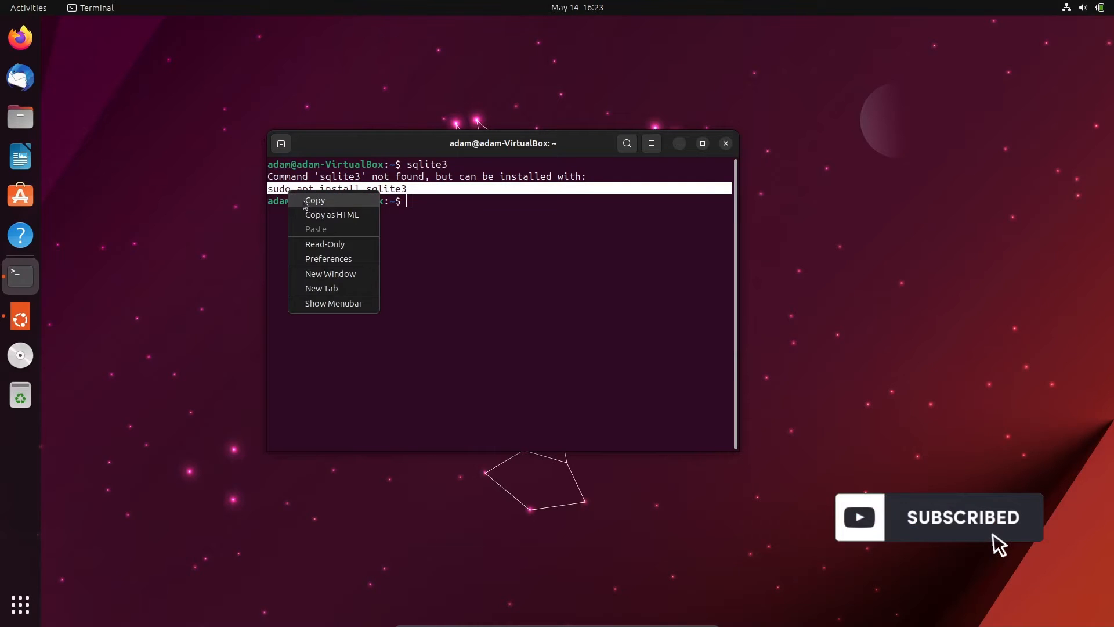
click(303, 202)
click(405, 201)
right_click(406, 206)
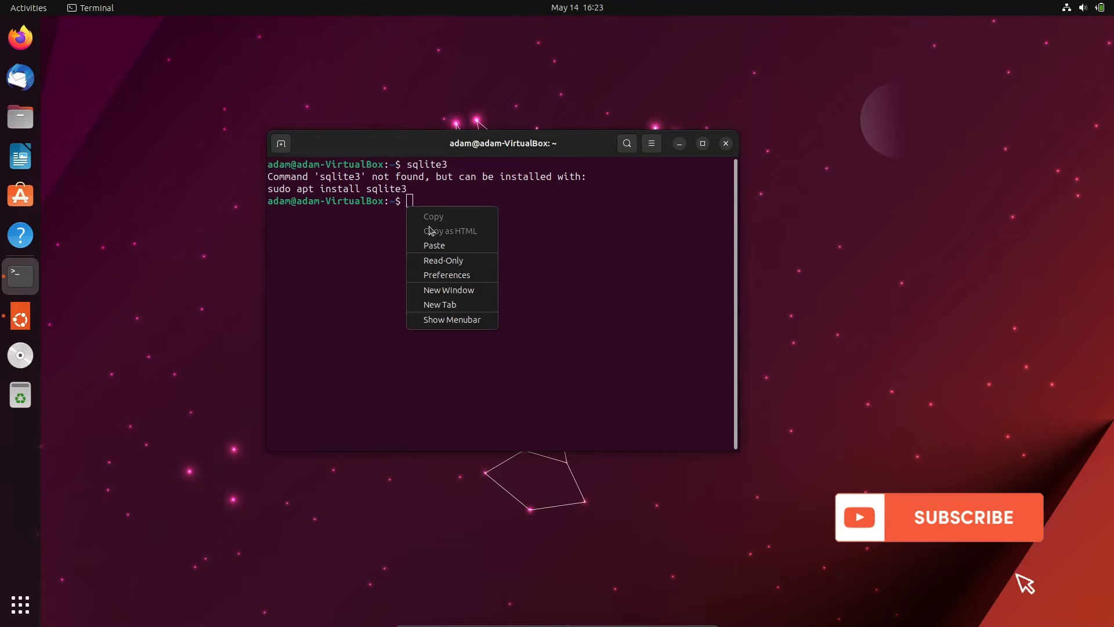
click(434, 245)
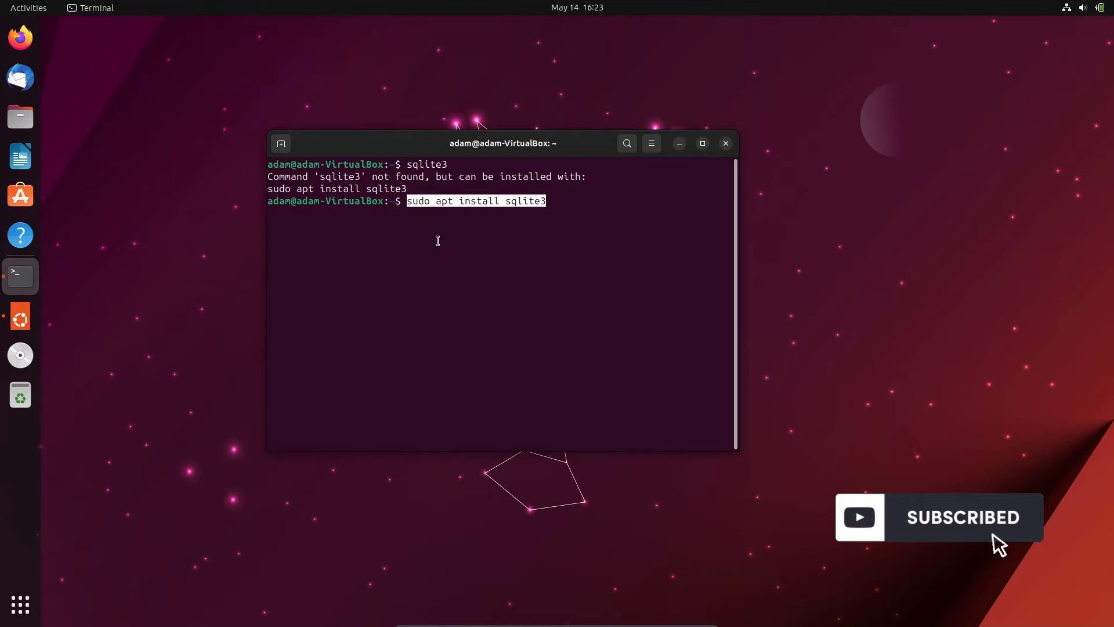
Run the sudo apt install sqlite3 command with the password and maximize the terminal
key(Return)
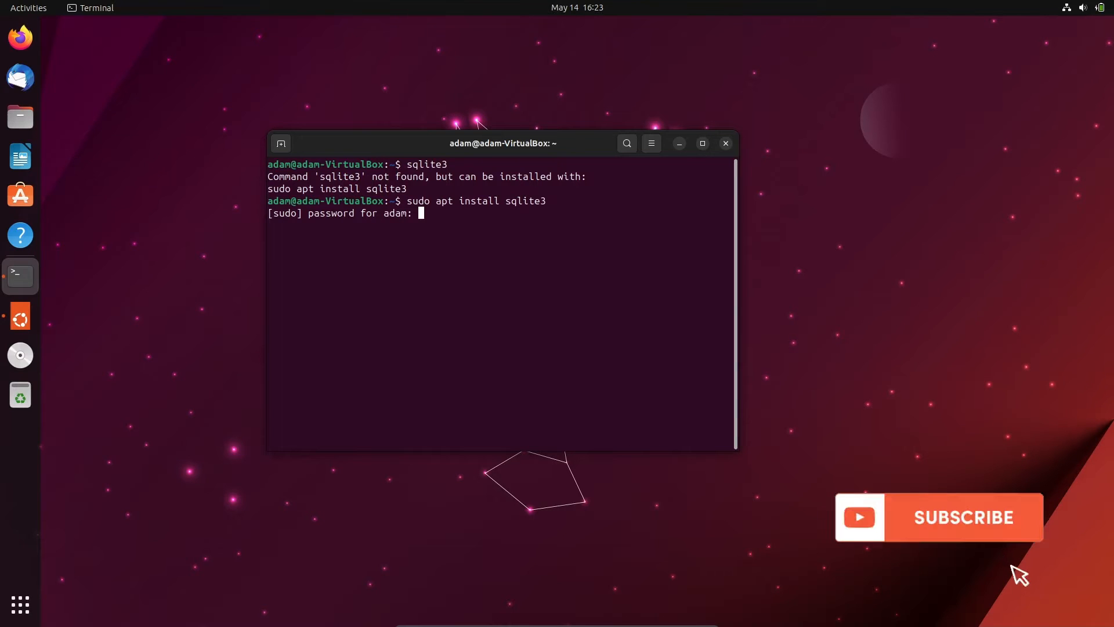
key(Return)
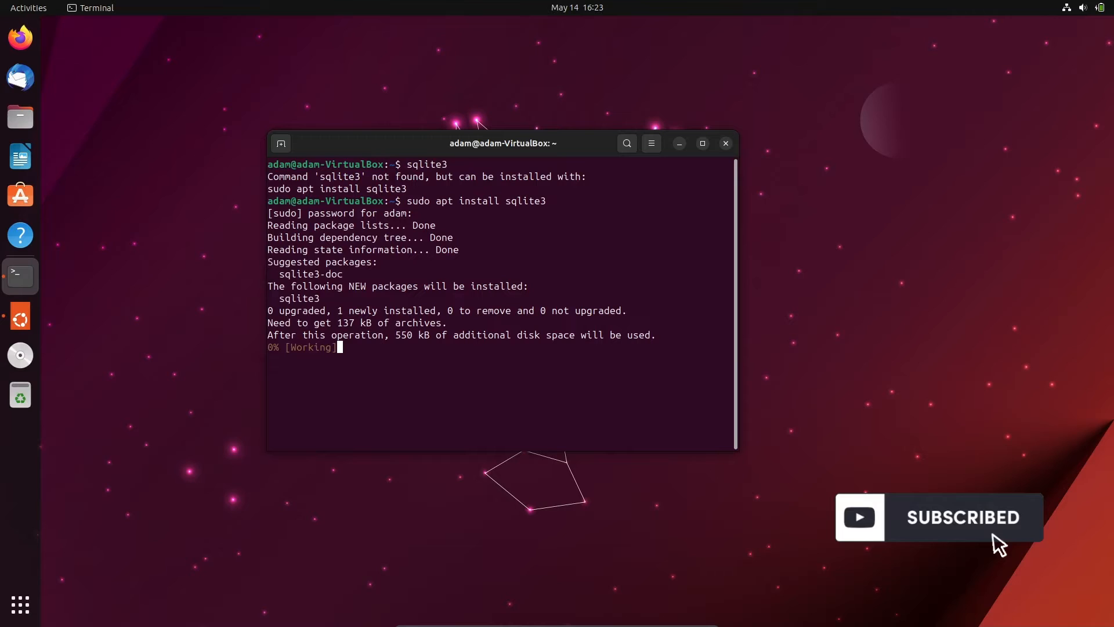
click(702, 143)
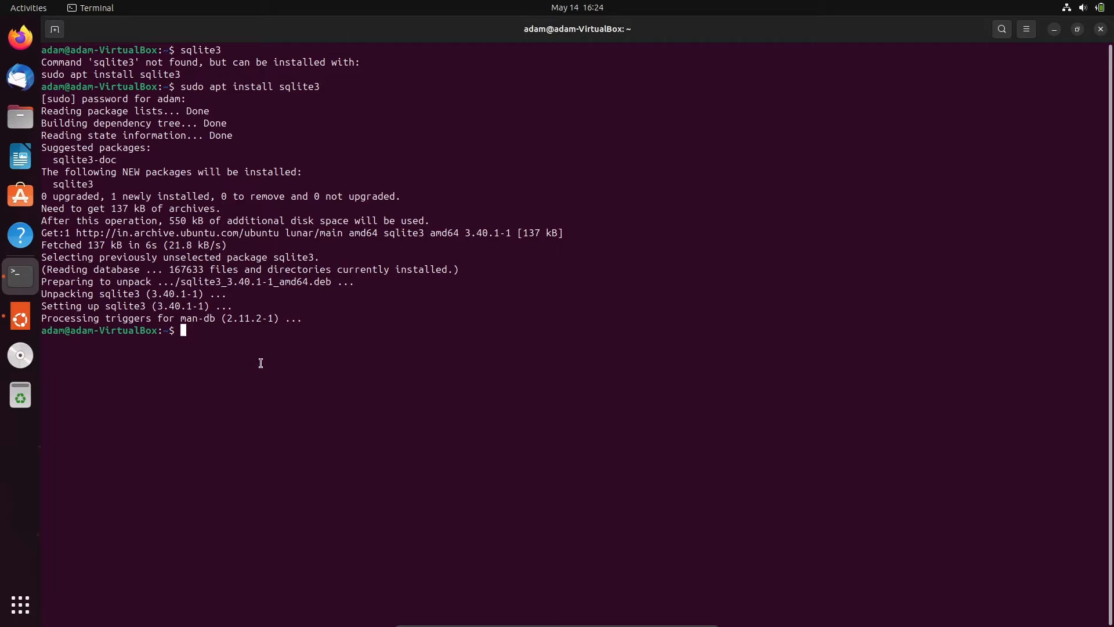
text(sql)
text(ite3 )
text(versio)
text(n)
Start sqlite3 to confirm version 3.40.1, then close that terminal window
key(Return)
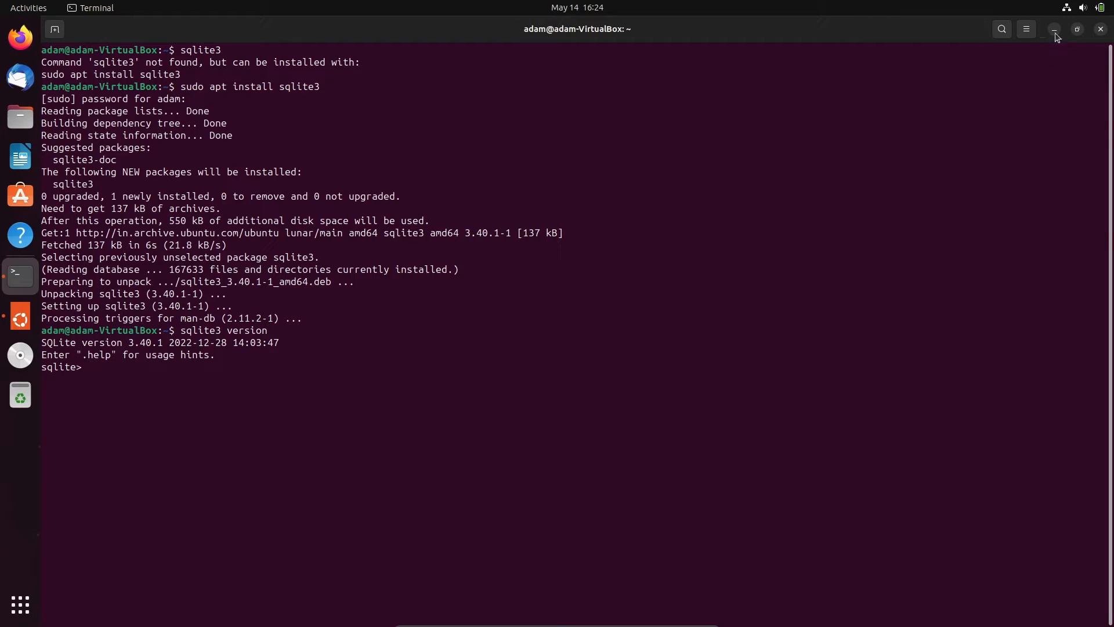
click(1100, 29)
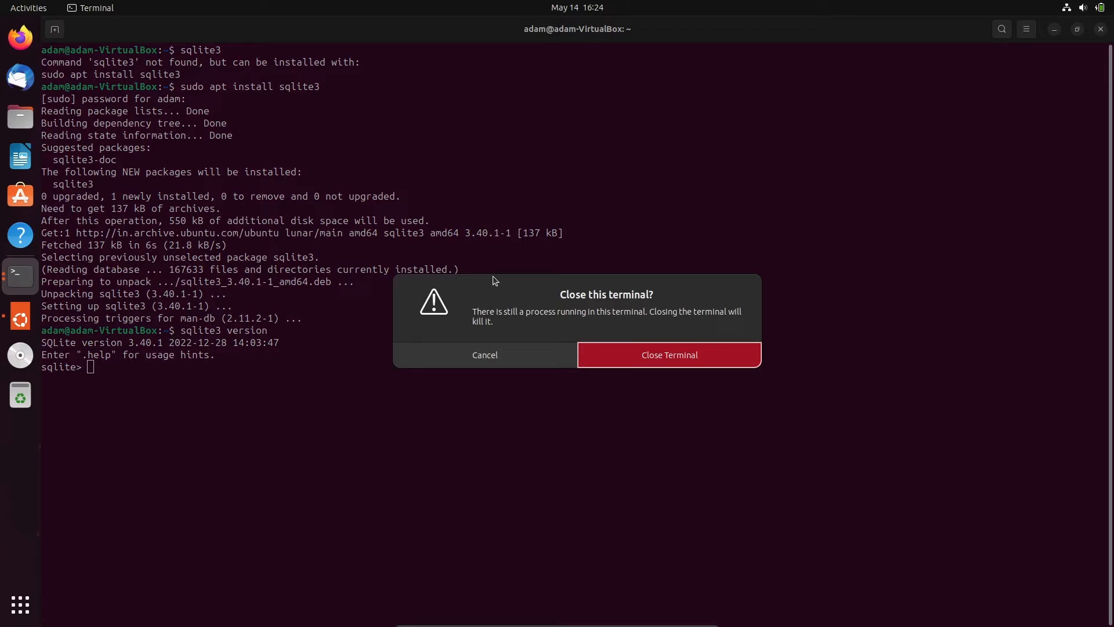
click(645, 352)
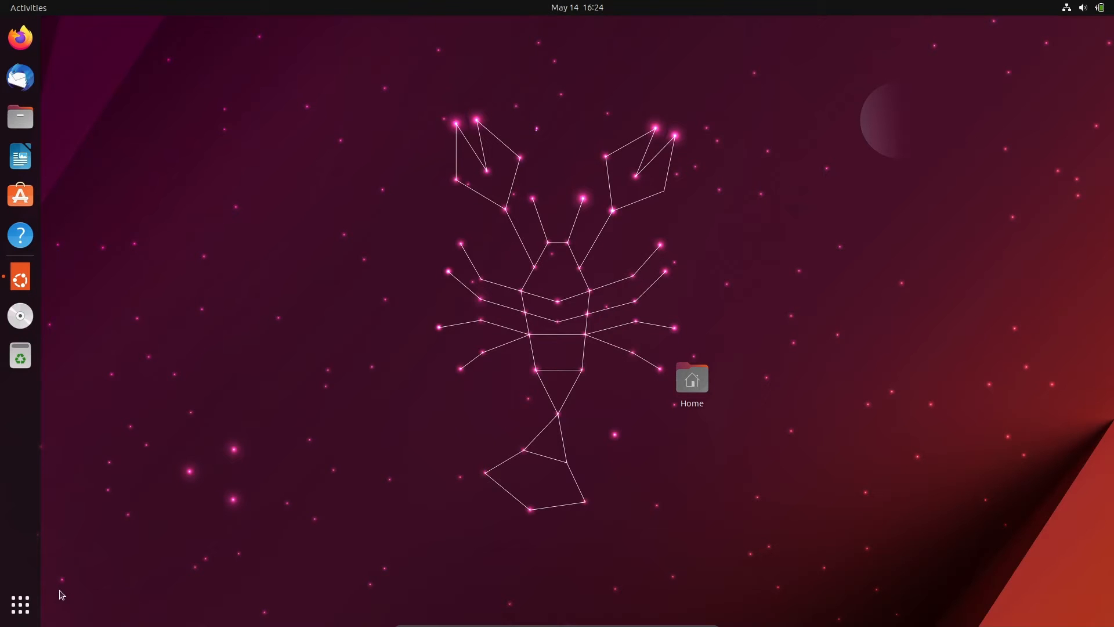
Launch a fresh Terminal from the application grid
click(21, 605)
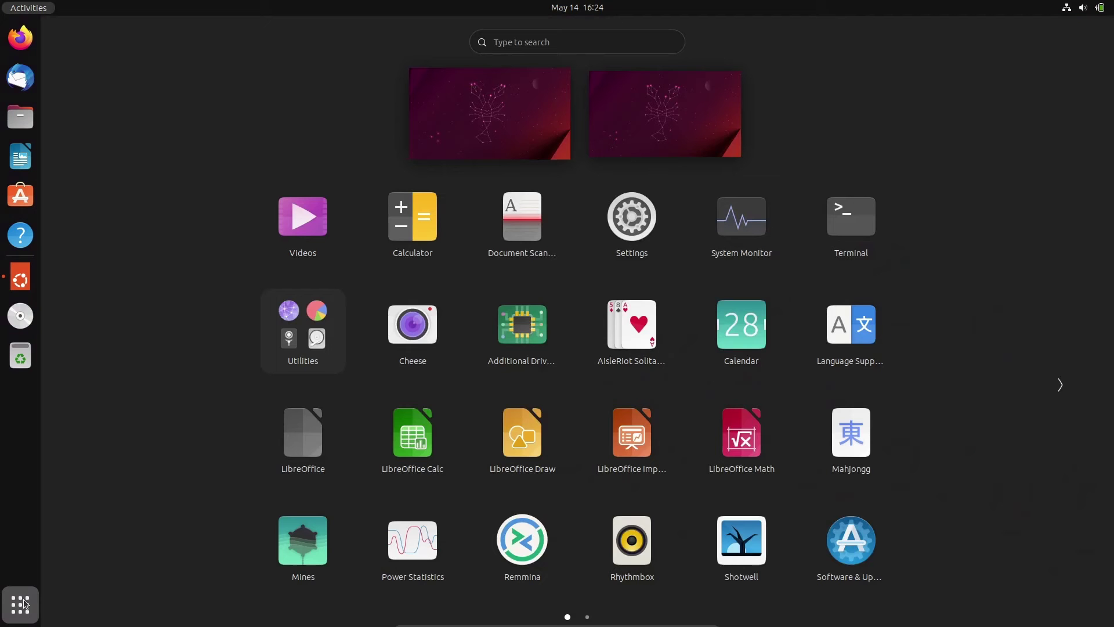
click(846, 248)
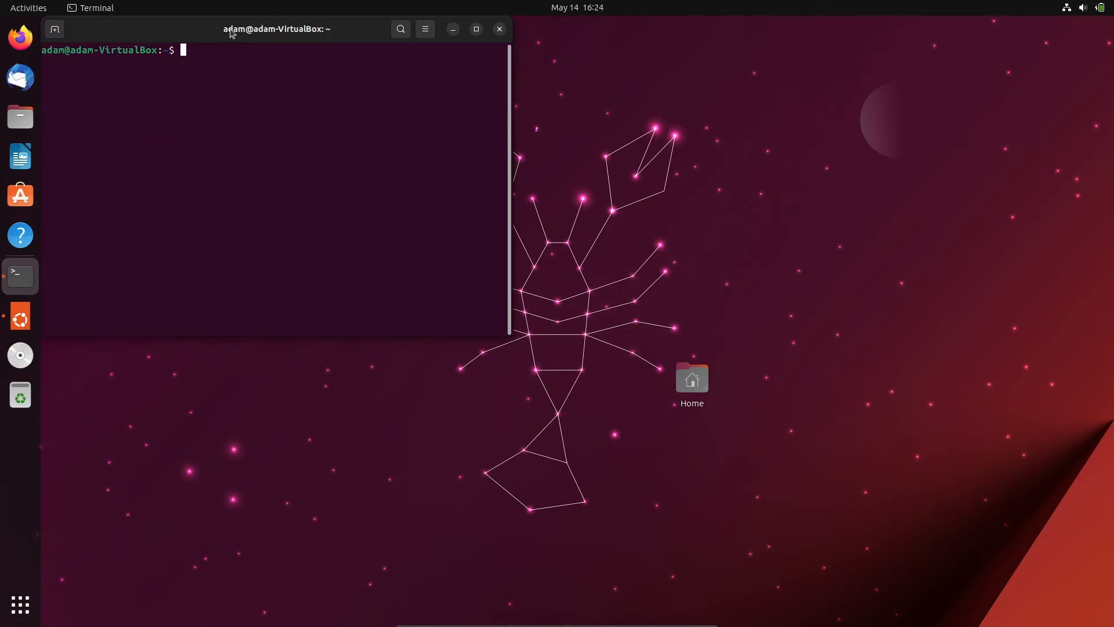
Centre the terminal and open adam.db in the sqlite3 shell
drag(198, 31, 406, 137)
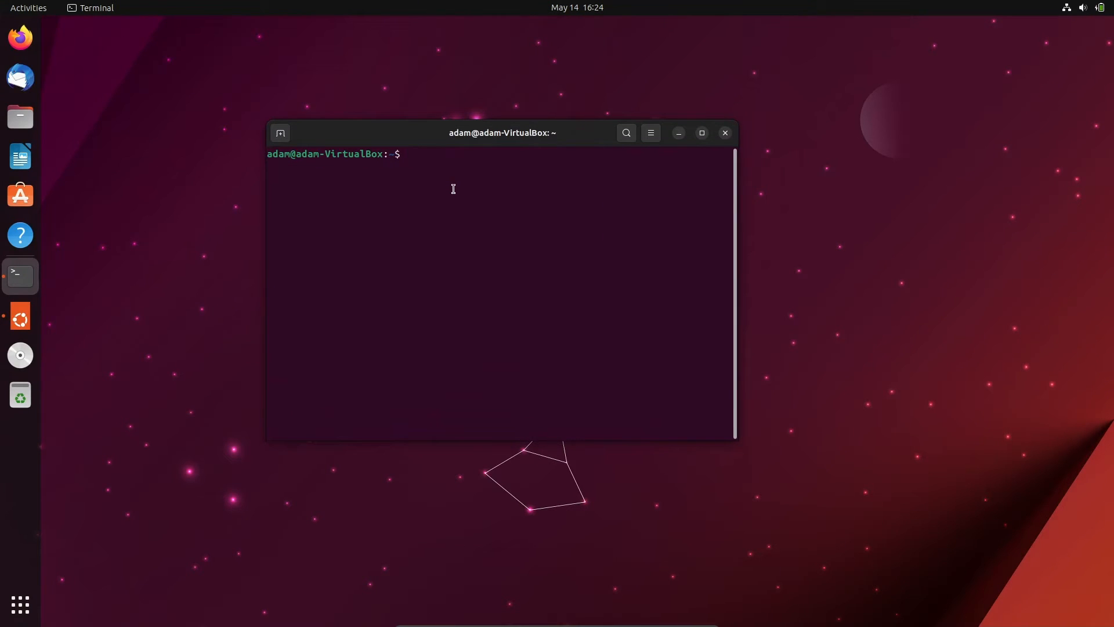
text(sql)
text(ite3 )
text(ada)
text(m.db)
key(Return)
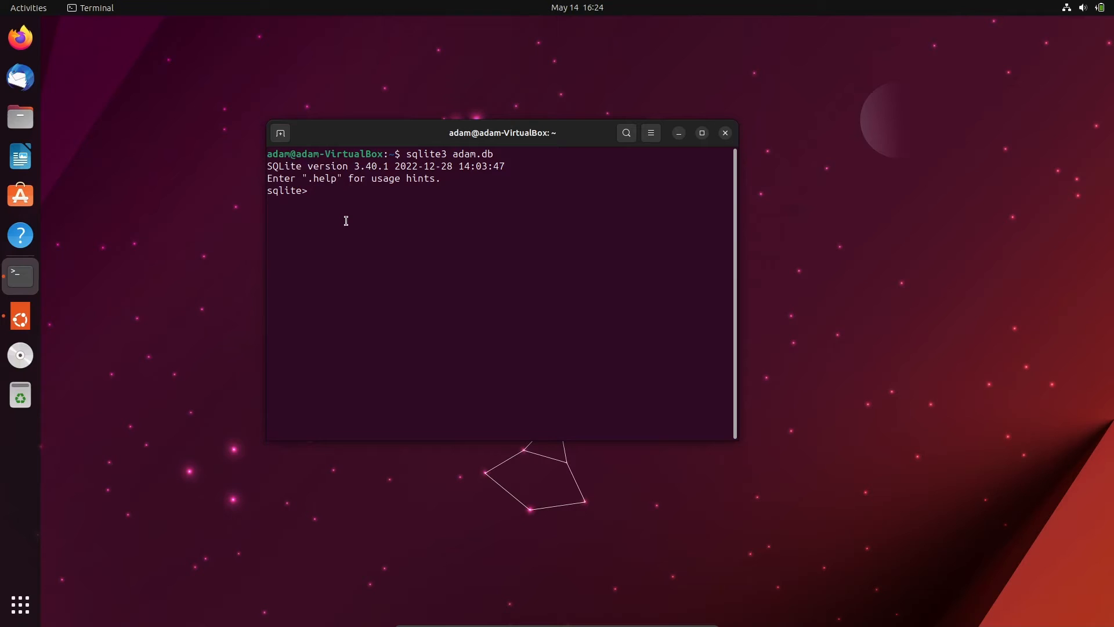
text(.dat)
text(abase)
Run .database to list adam.db as the main read-write database
key(Return)
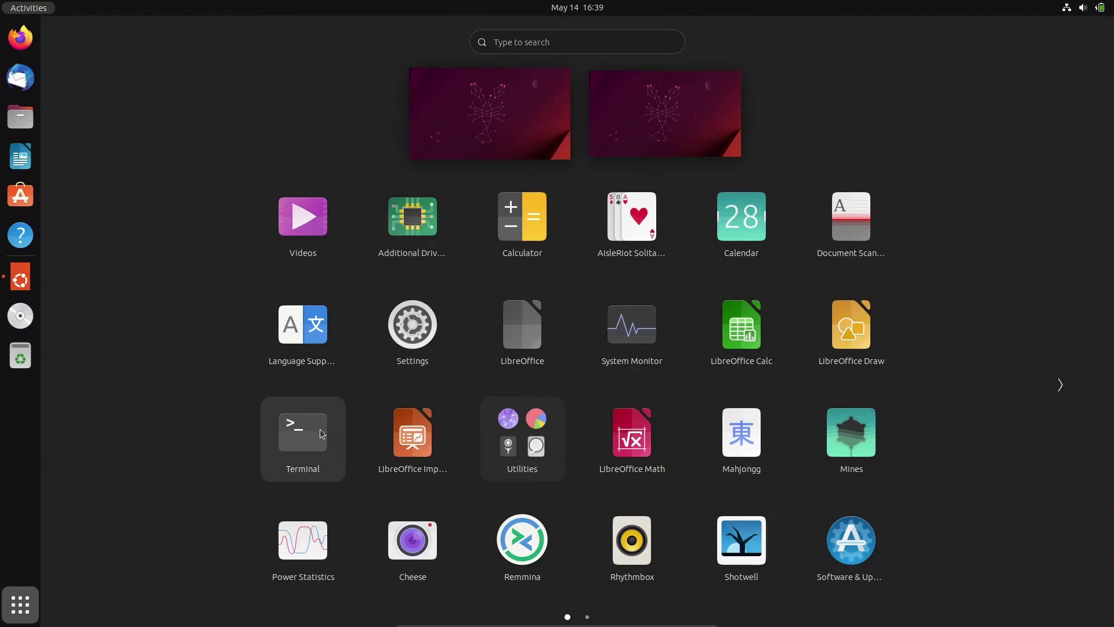
In a new centred terminal, run sqlitebrowser, which is reported as not found
click(319, 433)
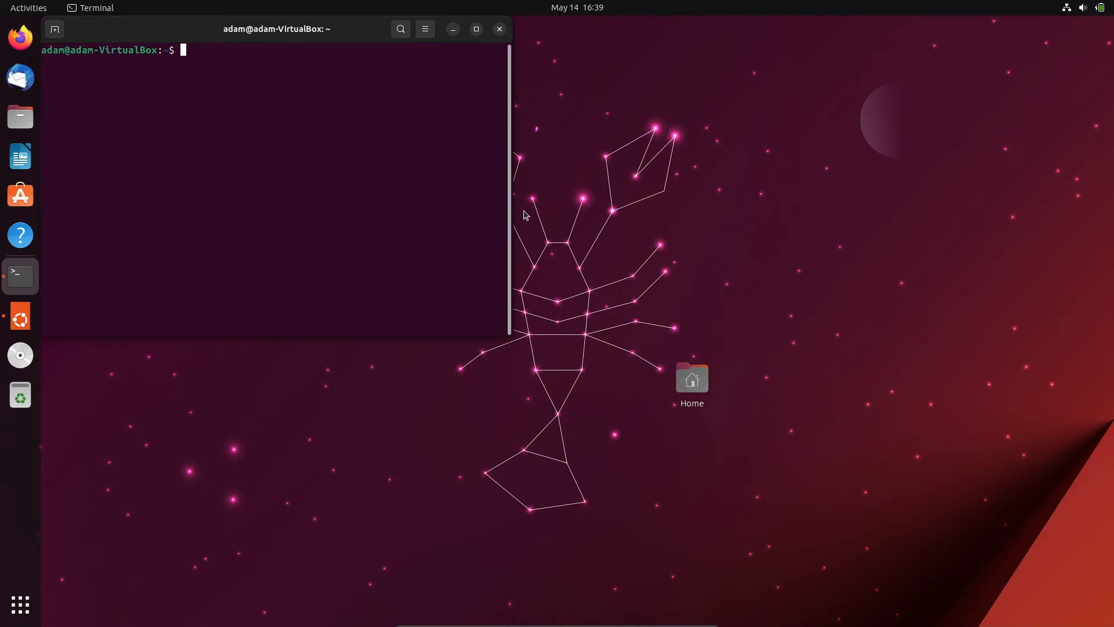
drag(188, 27, 328, 104)
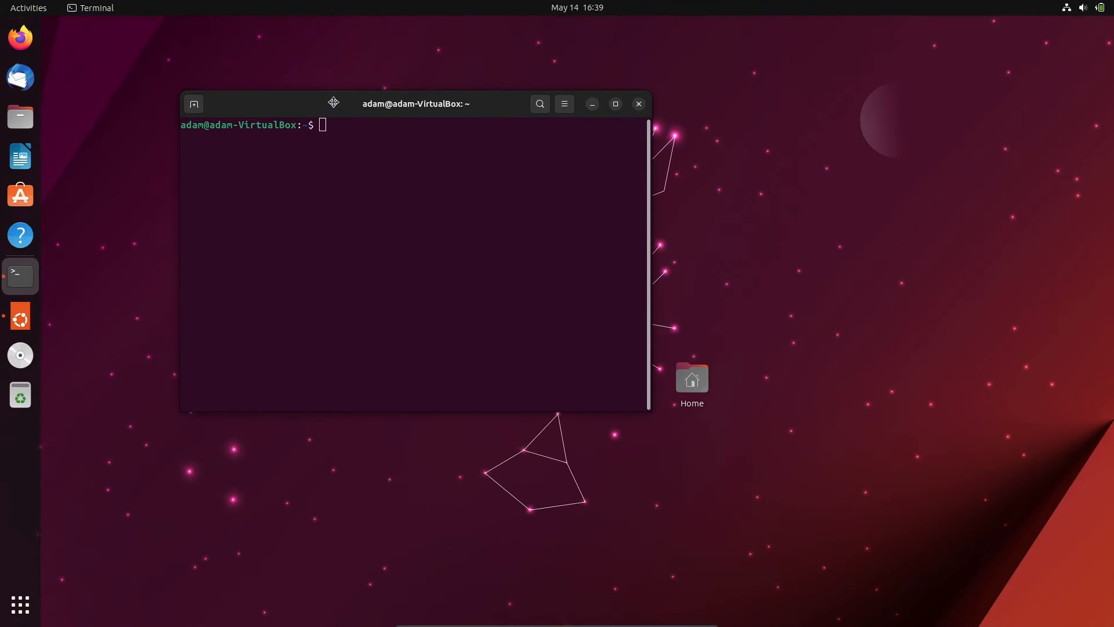
text(sq)
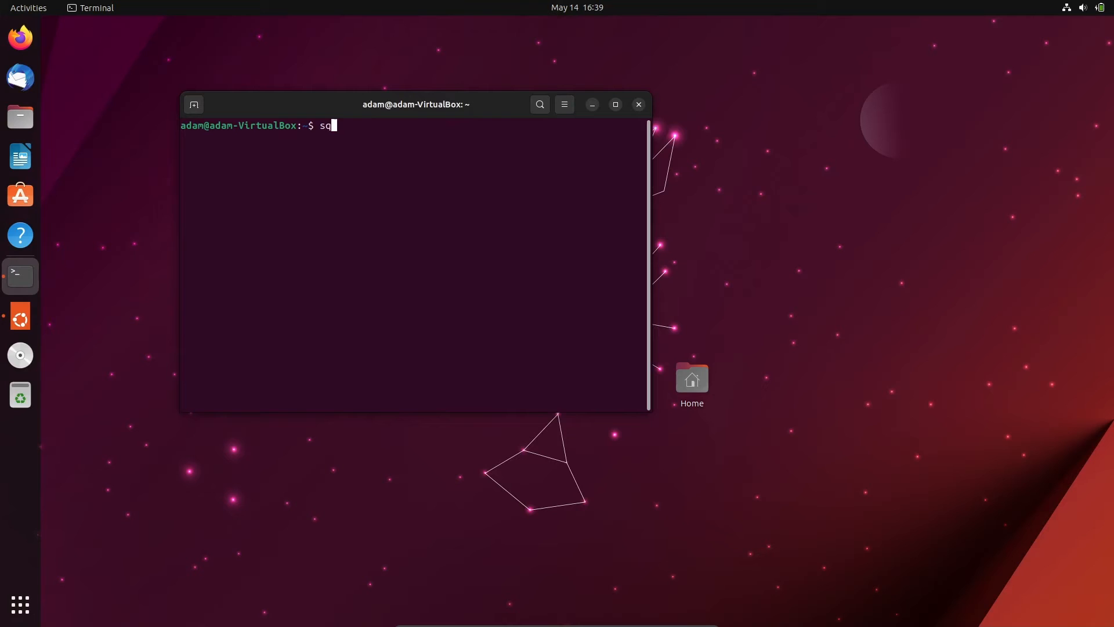
text(liteb)
text(rowser)
key(Return)
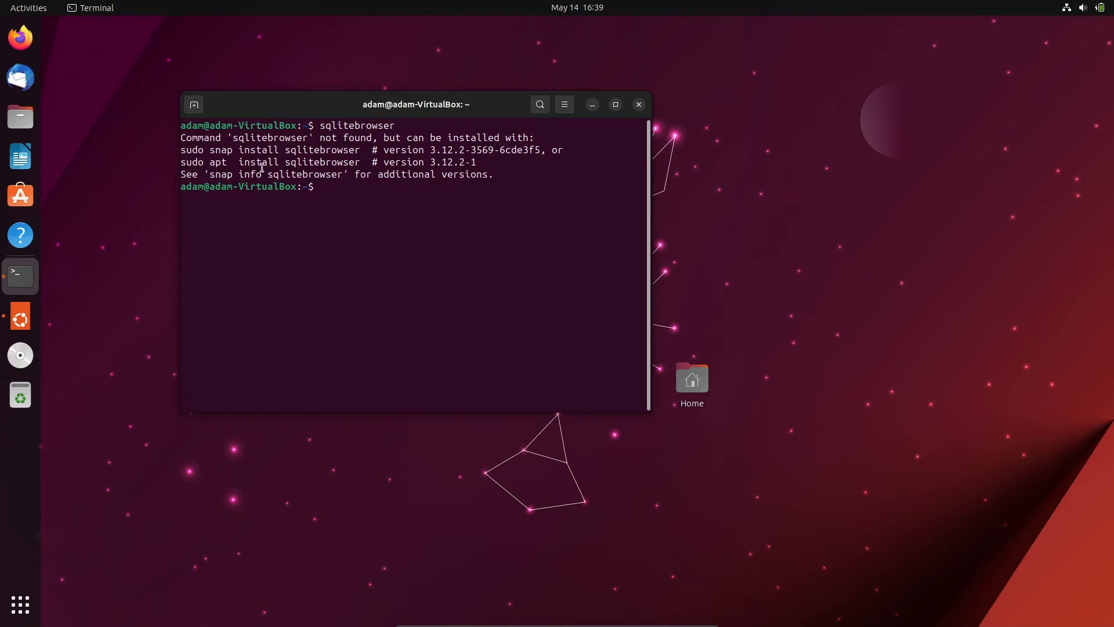
Select the suggested 'sudo apt install sqlitebrowser' line
drag(182, 138, 301, 173)
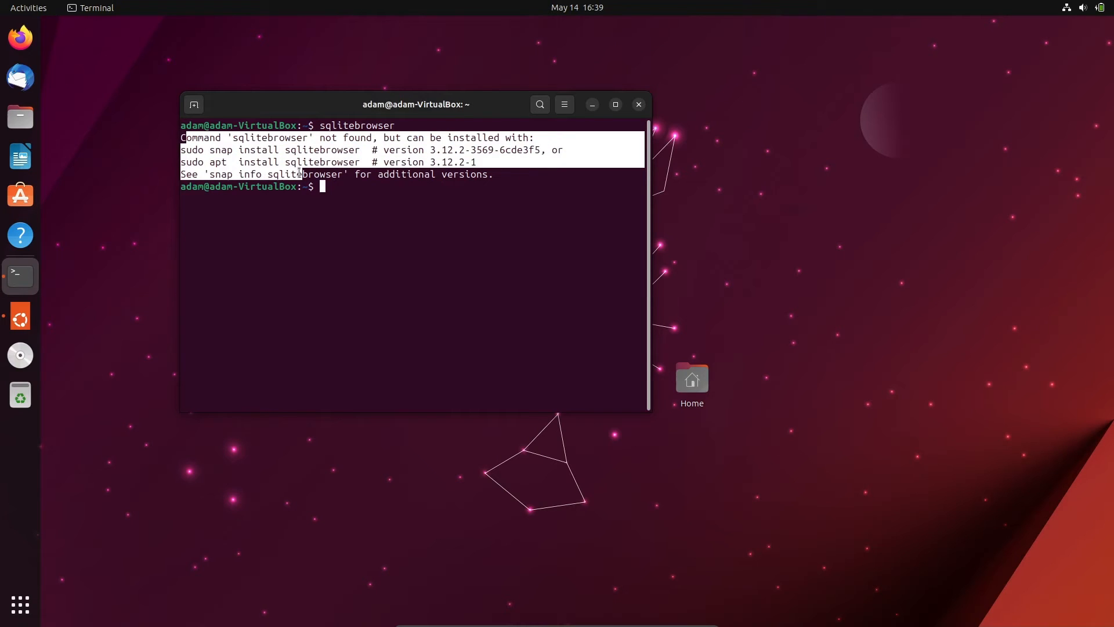
click(356, 176)
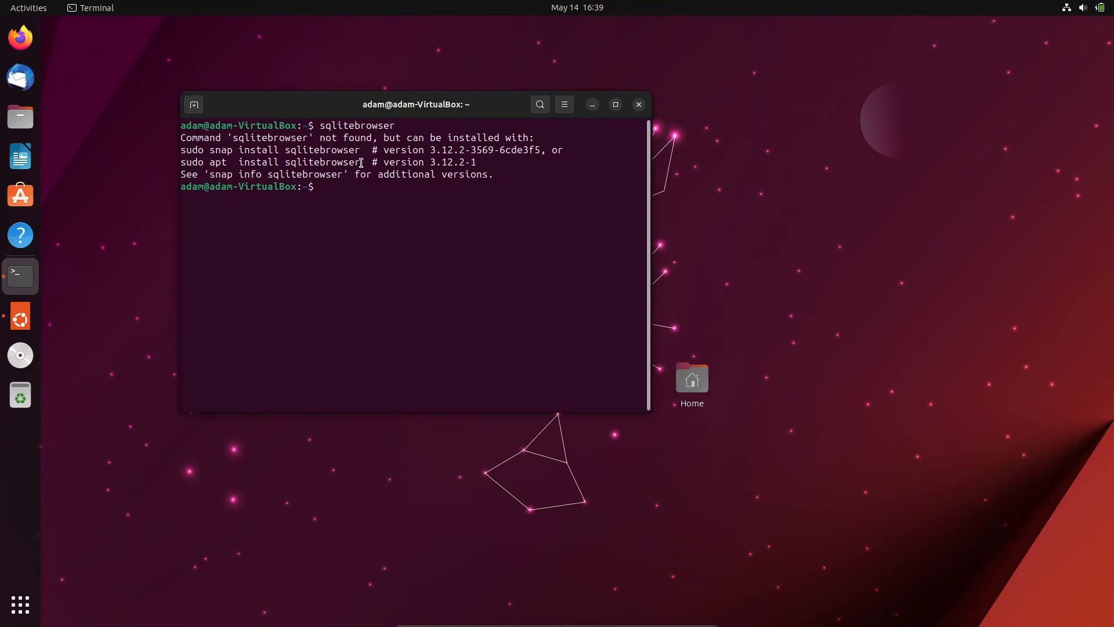
drag(360, 162, 183, 164)
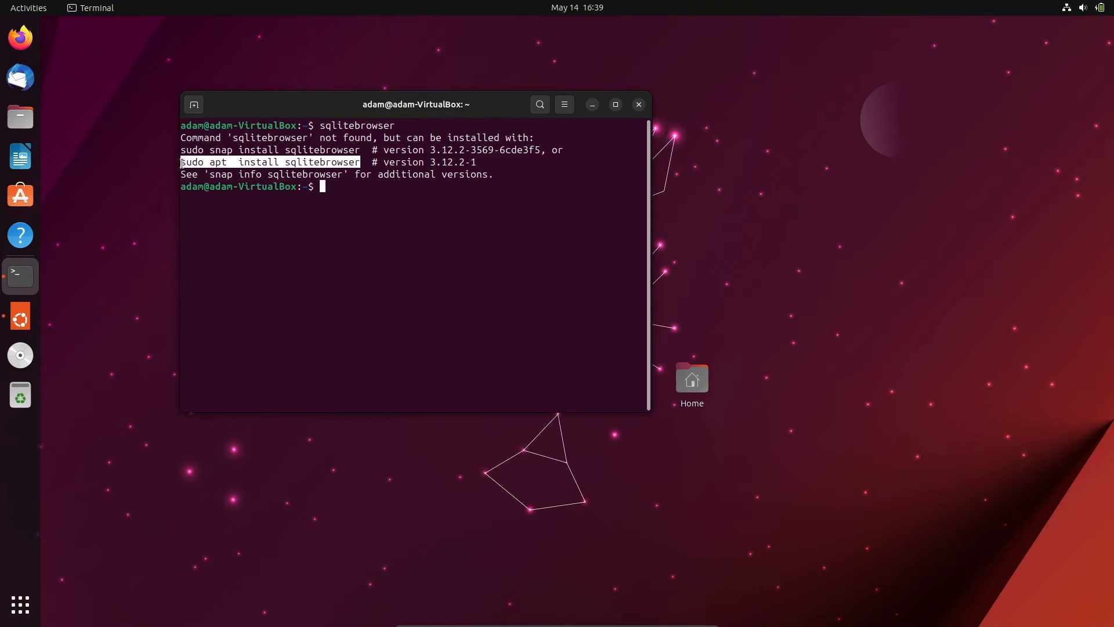
Copy the apt install sqlitebrowser command, paste it at the prompt and run it with the sudo password
right_click(229, 163)
click(253, 174)
right_click(353, 198)
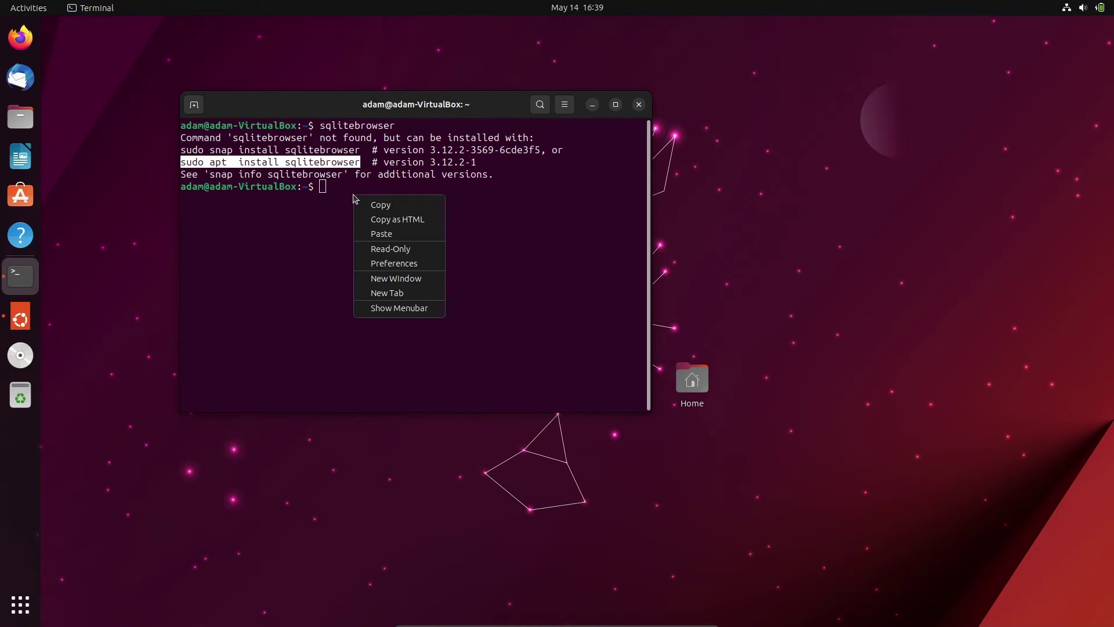
click(380, 234)
key(Return)
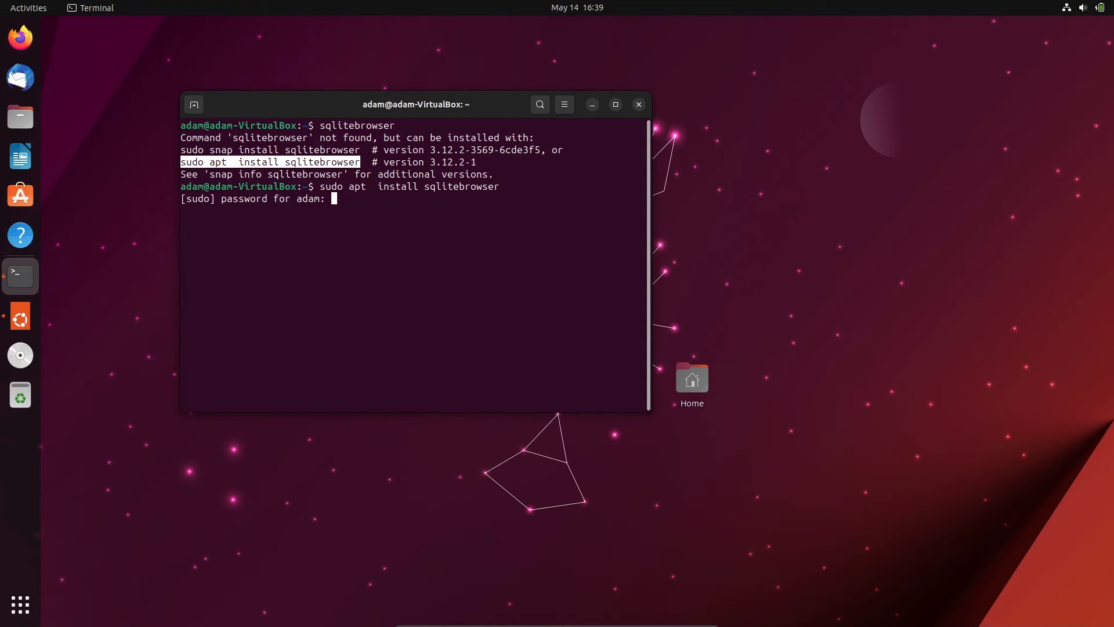
key(Return)
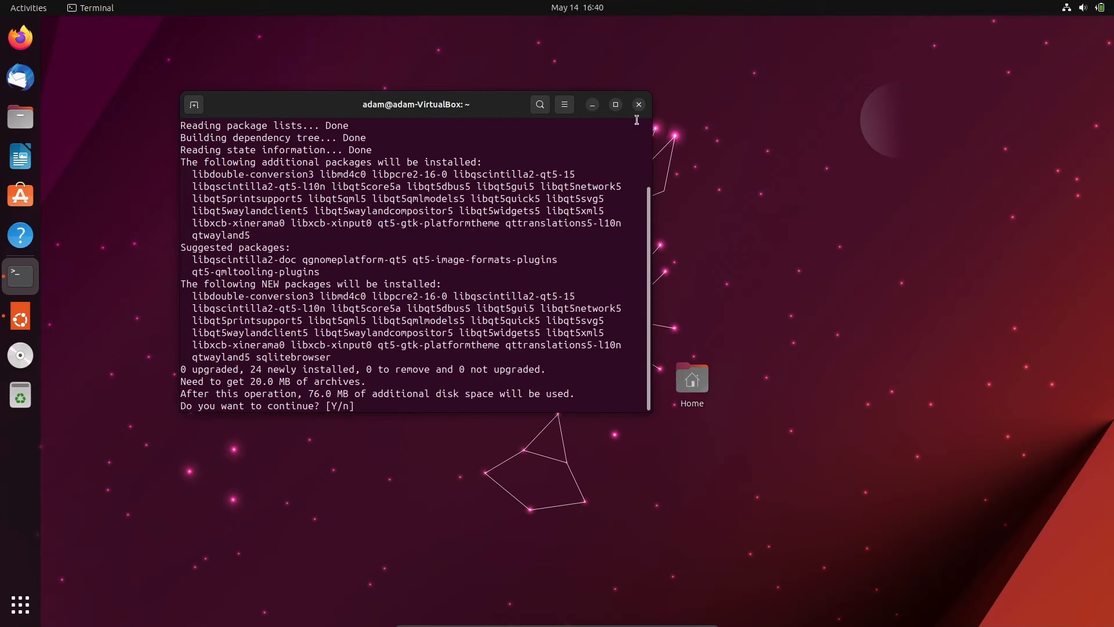
Maximize the terminal, confirm the sqlitebrowser install with y and clear the screen
click(618, 106)
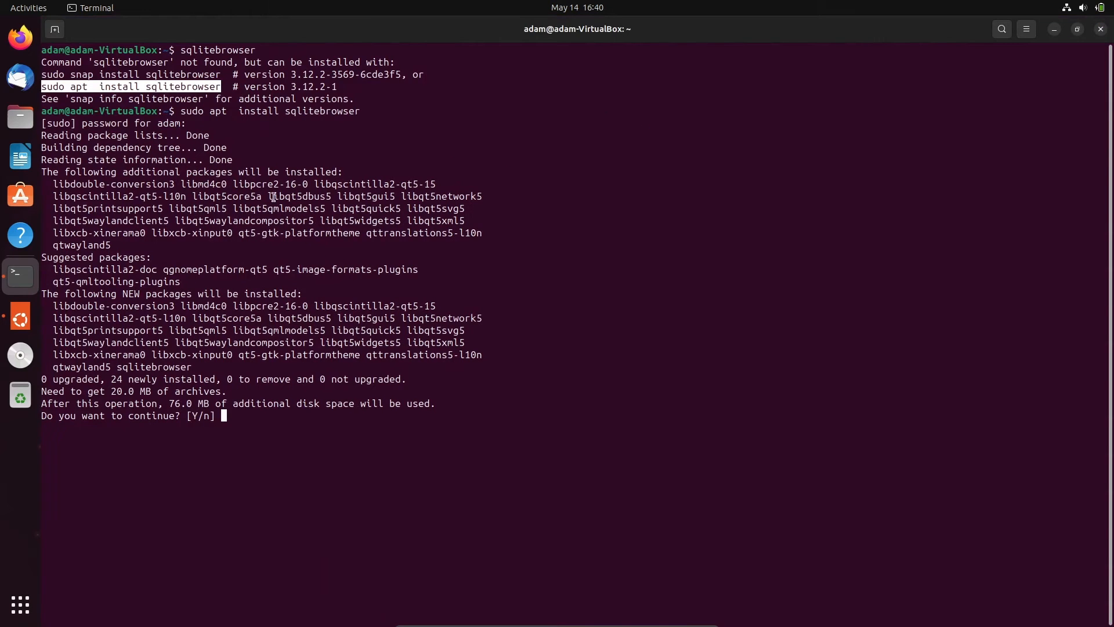
text(y)
key(Return)
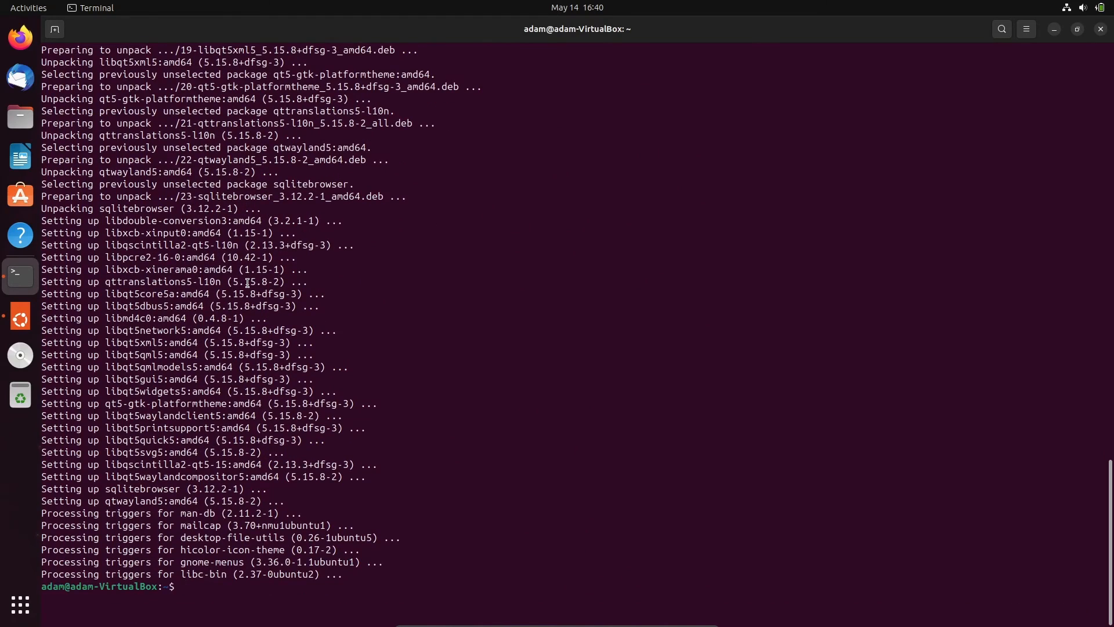
text(cle)
text(ar)
key(Return)
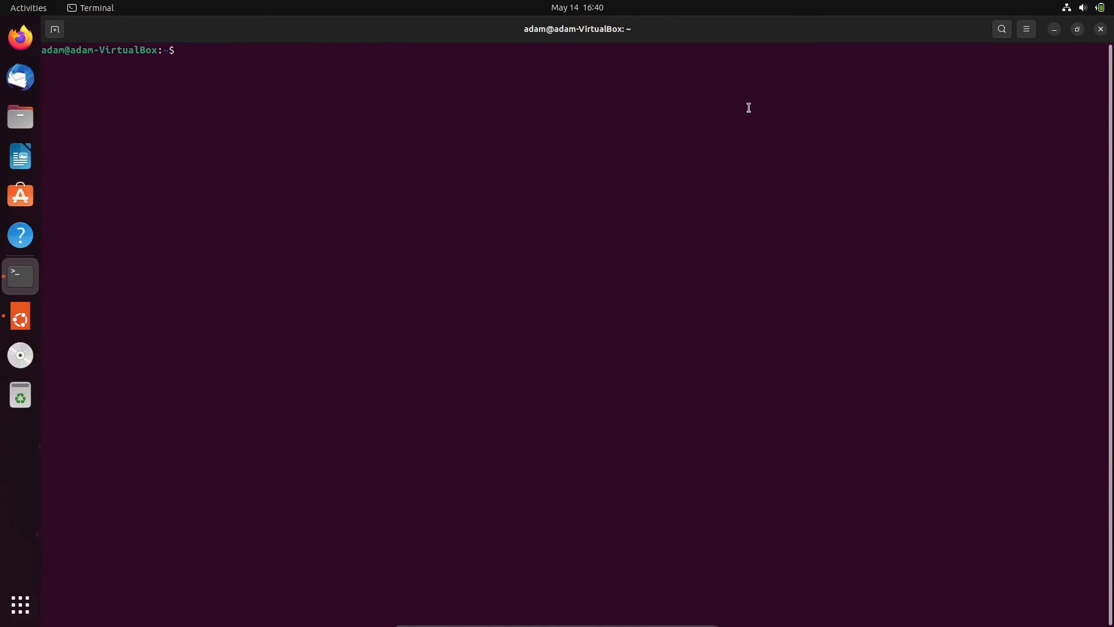
Minimize the terminal and focus the application search in Show Apps
click(1053, 29)
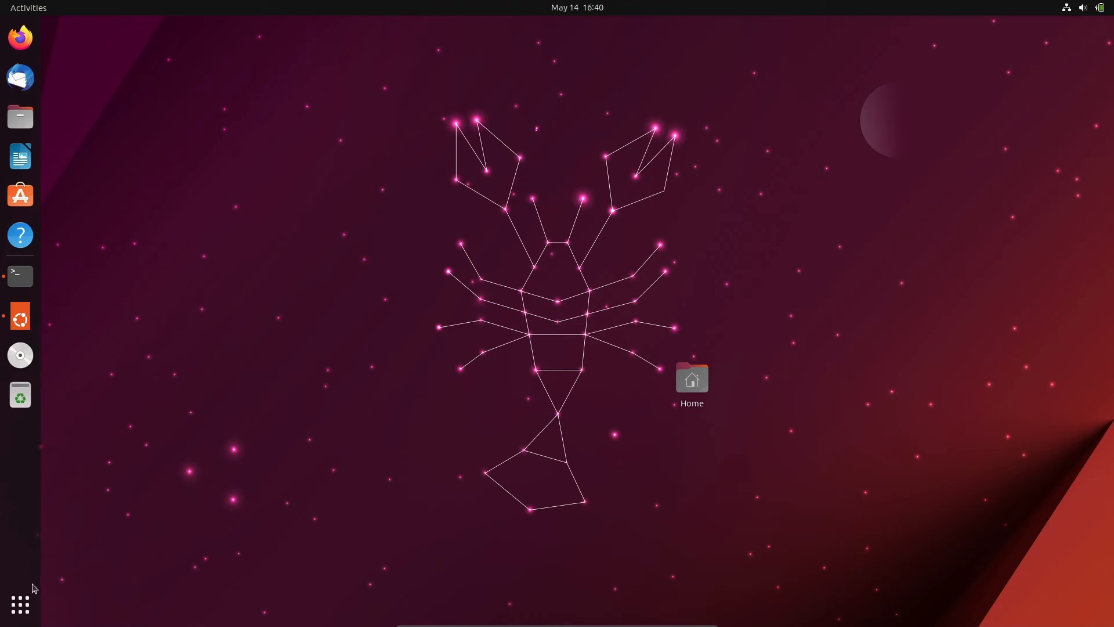
click(27, 601)
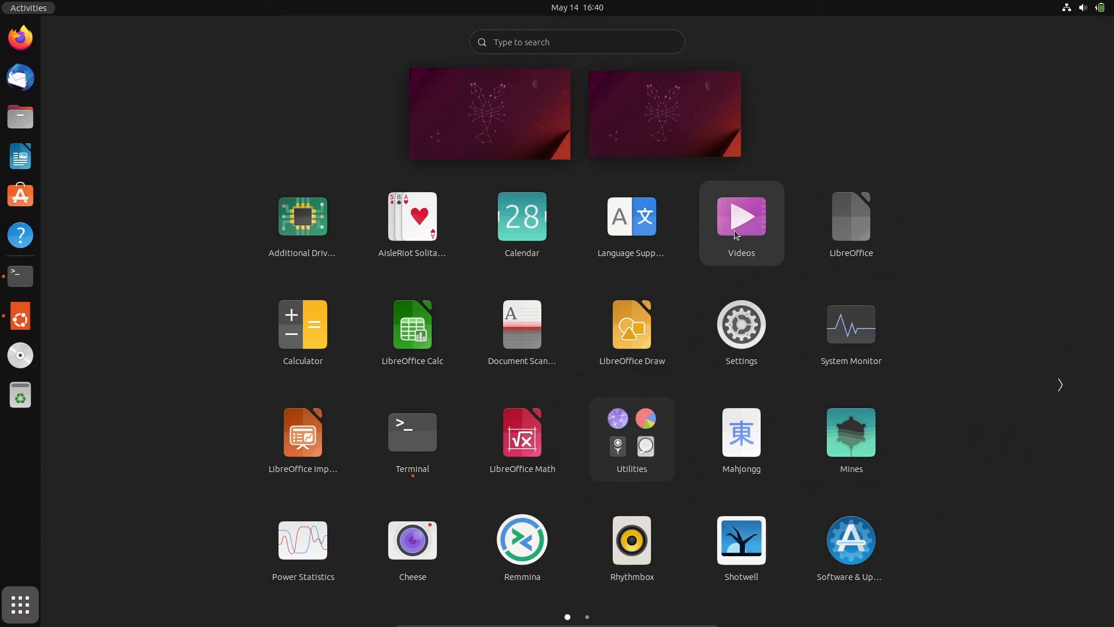
click(531, 41)
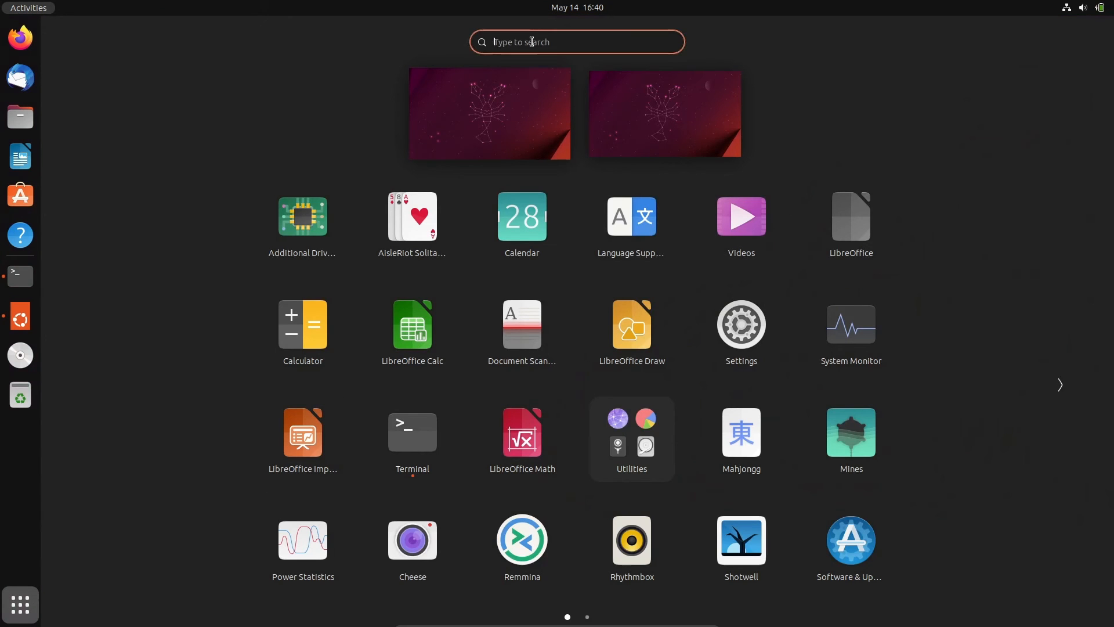
text(db)
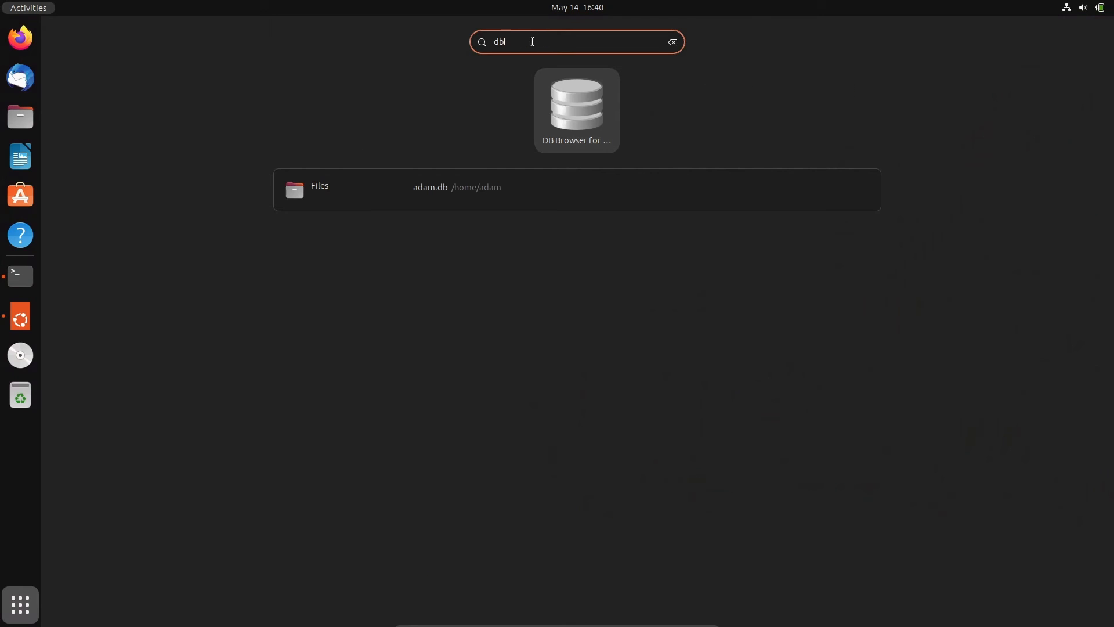
text(l)
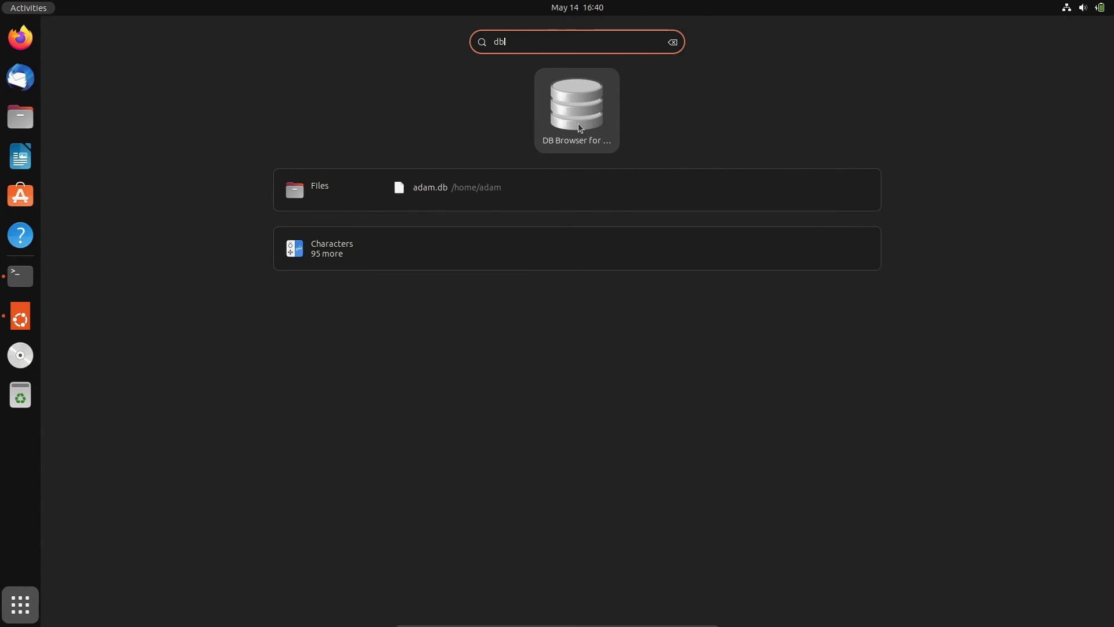
Launch DB Browser maximized and load adam.db, revealing zero tables, indices, views and triggers
click(578, 125)
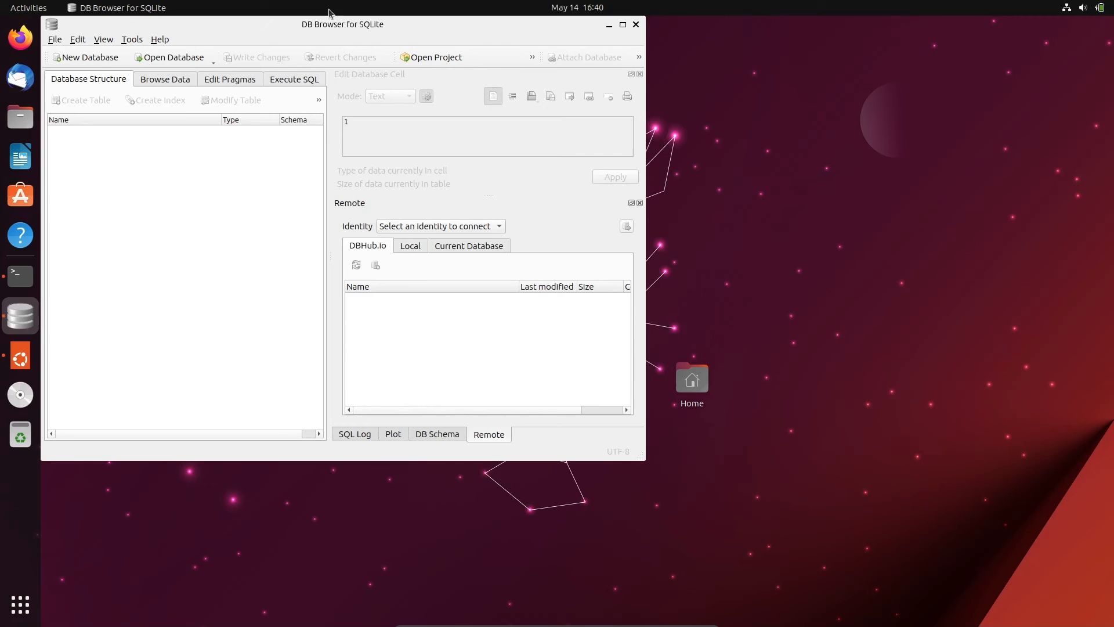
click(622, 25)
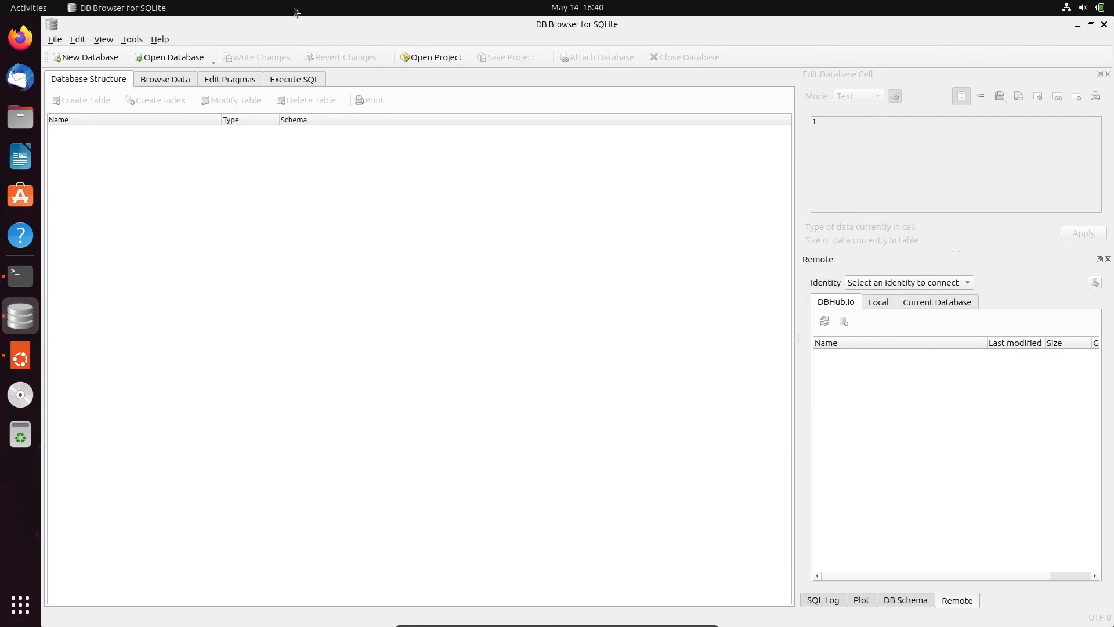
click(155, 58)
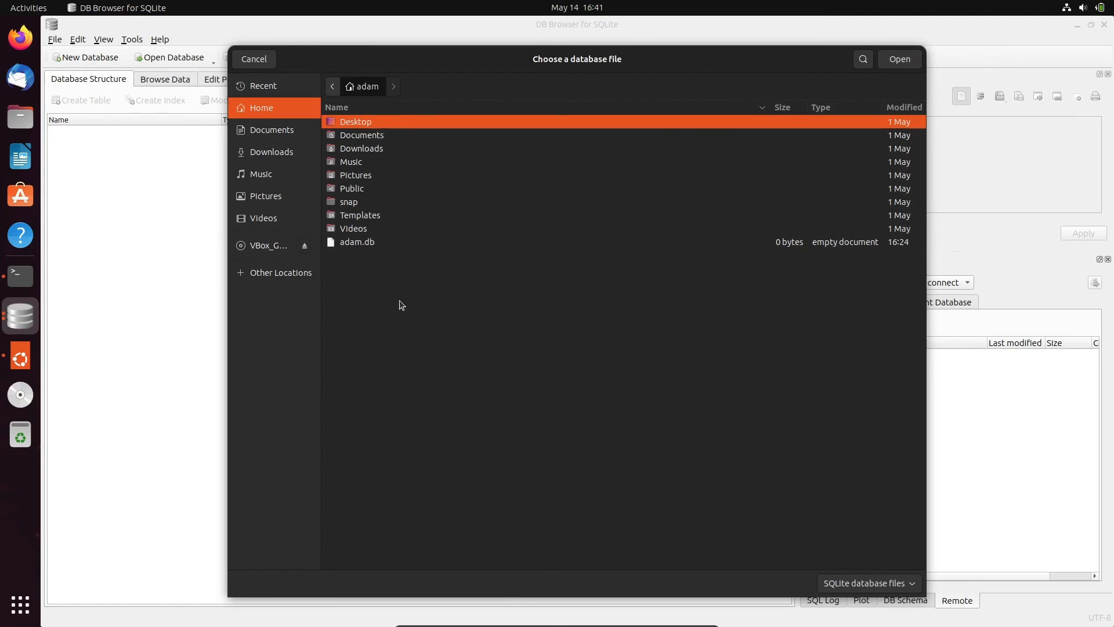
click(356, 248)
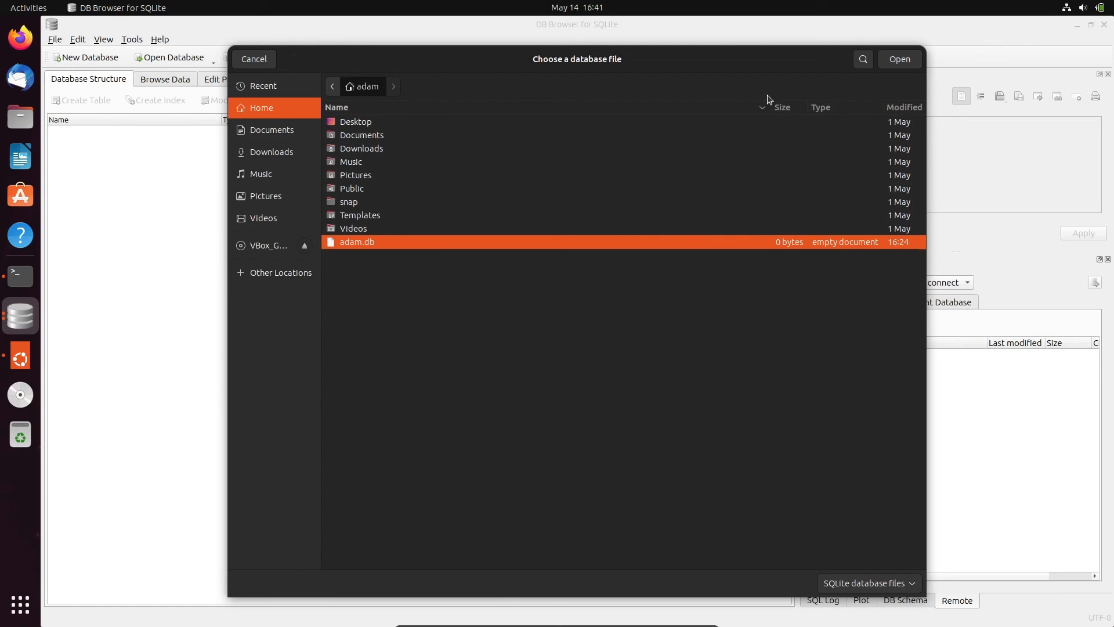
click(898, 59)
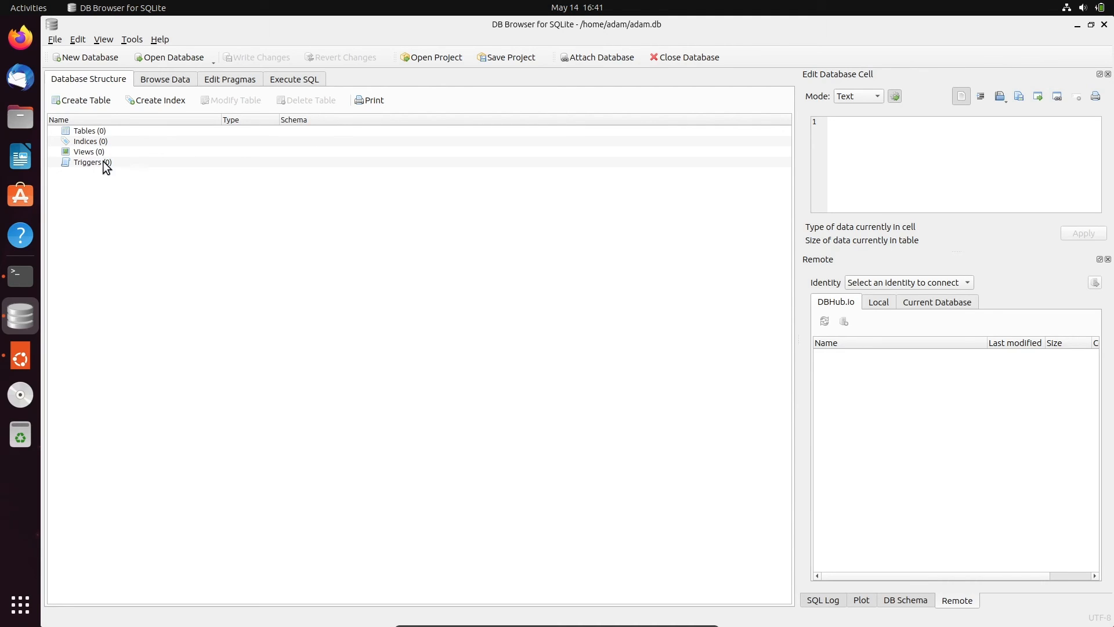
click(79, 133)
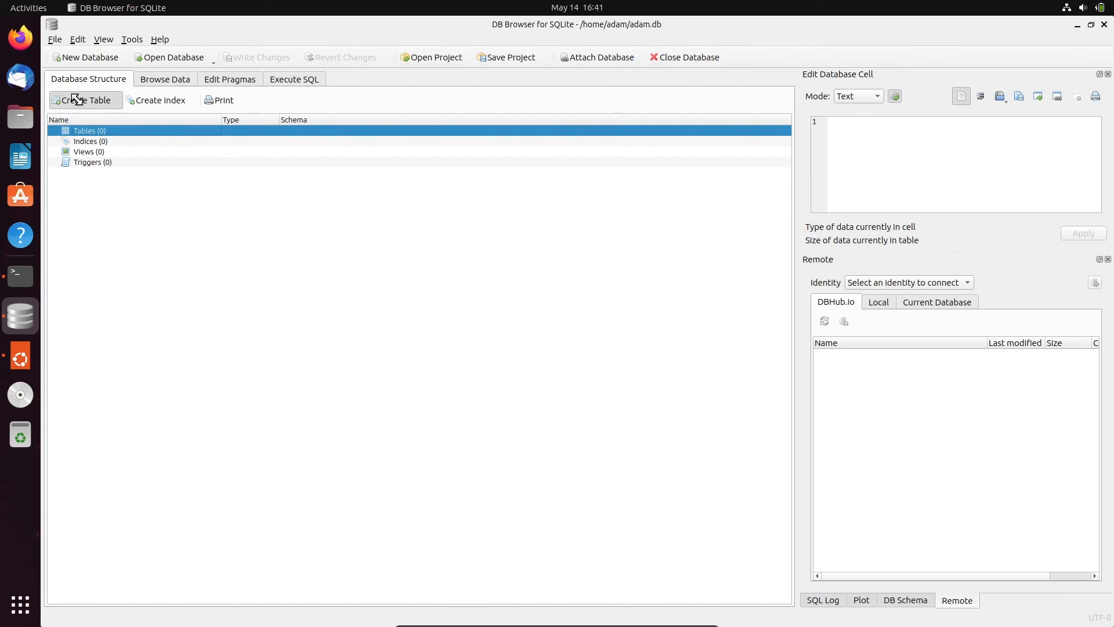
click(77, 99)
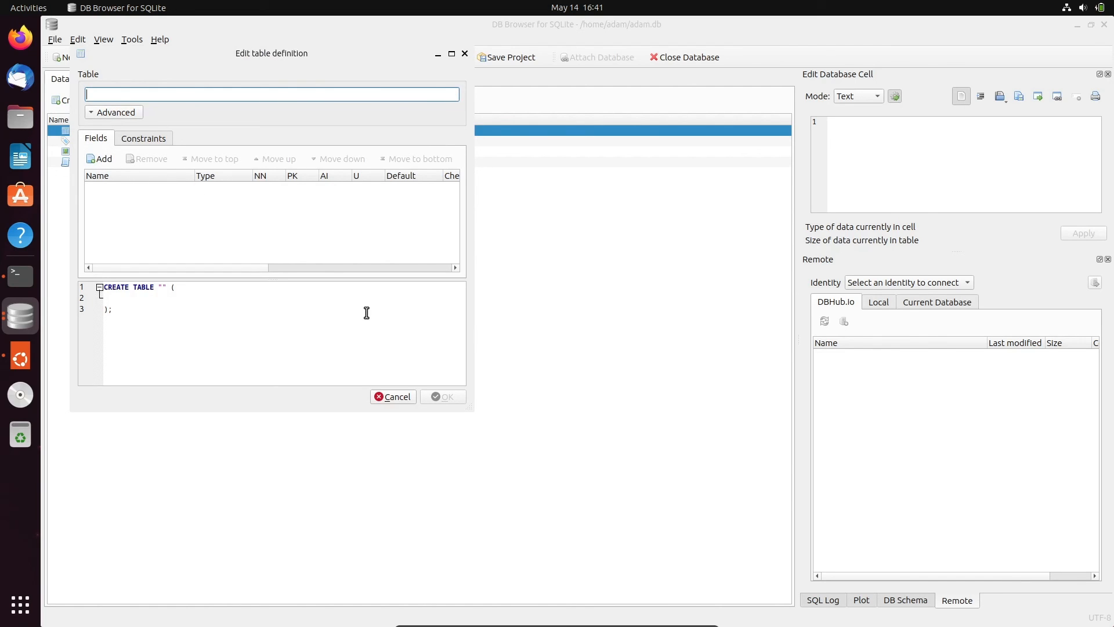
click(400, 397)
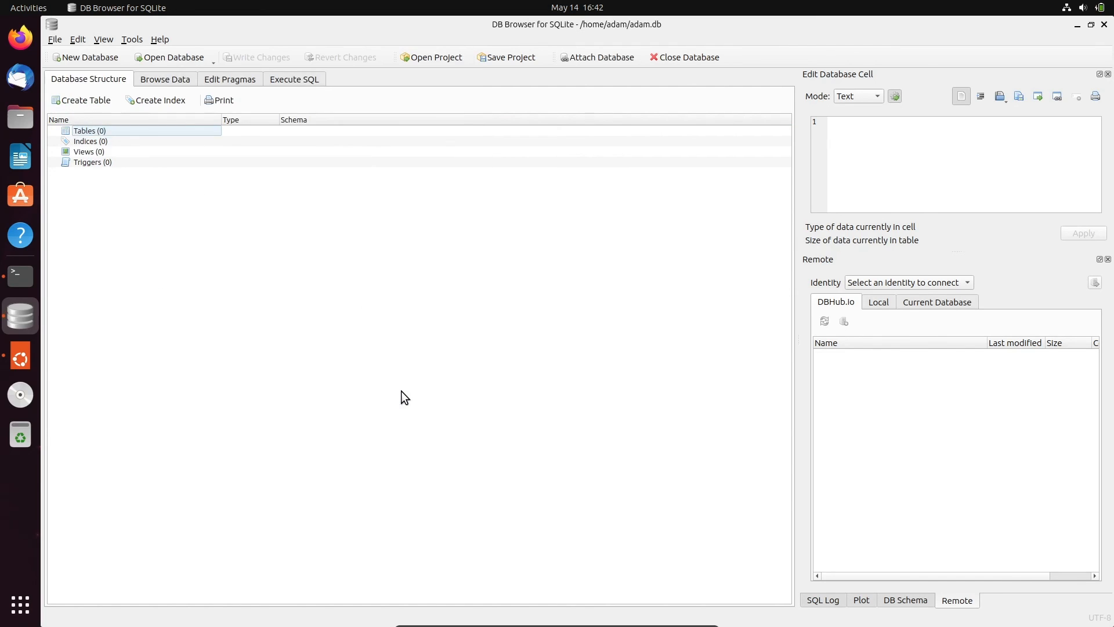